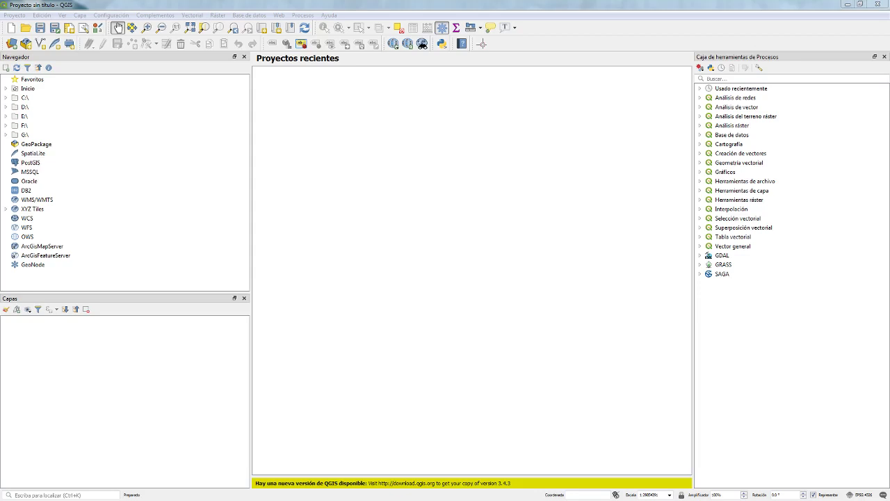
Expand the home folder in the Browser down to Documents to show the CalculateTerrainVolumewithQGIS3 folder
click(5, 89)
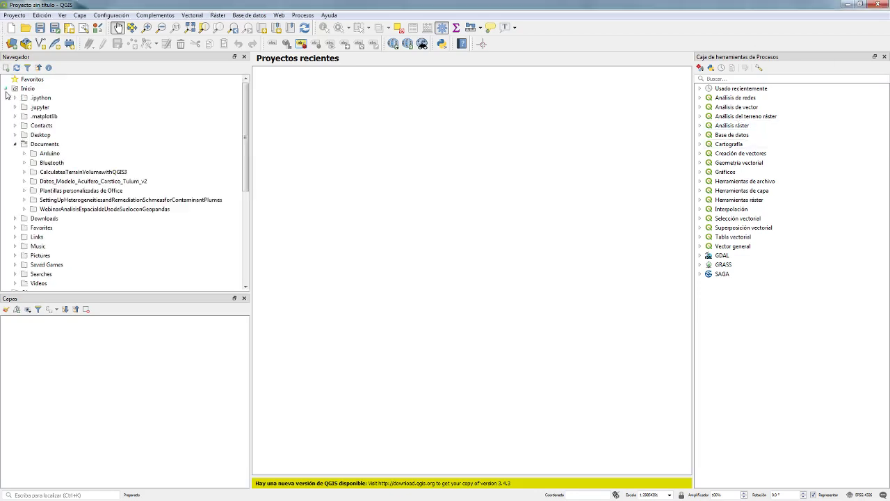
Load the clipped DEM .tif from the project's Rst folder onto the map
double_click(41, 175)
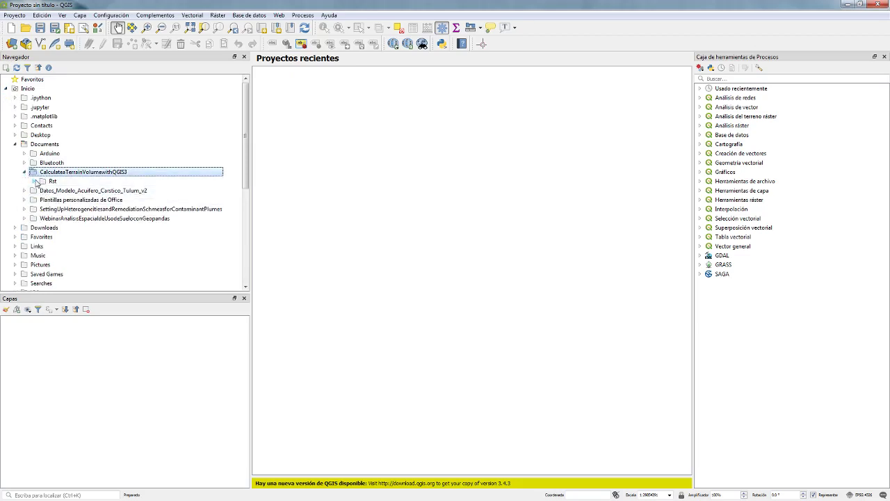
click(33, 181)
click(72, 191)
double_click(75, 194)
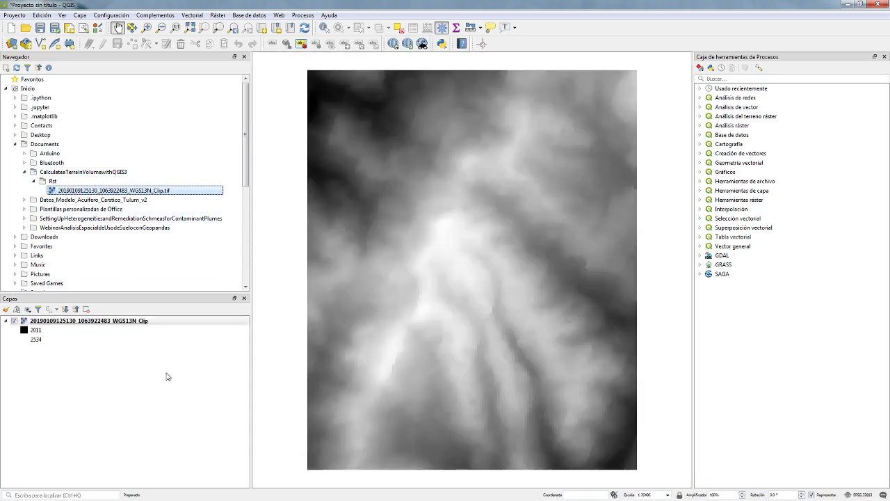
Check the DEM layer's information summary, showing elevations from 2011 to 2534
right_click(60, 322)
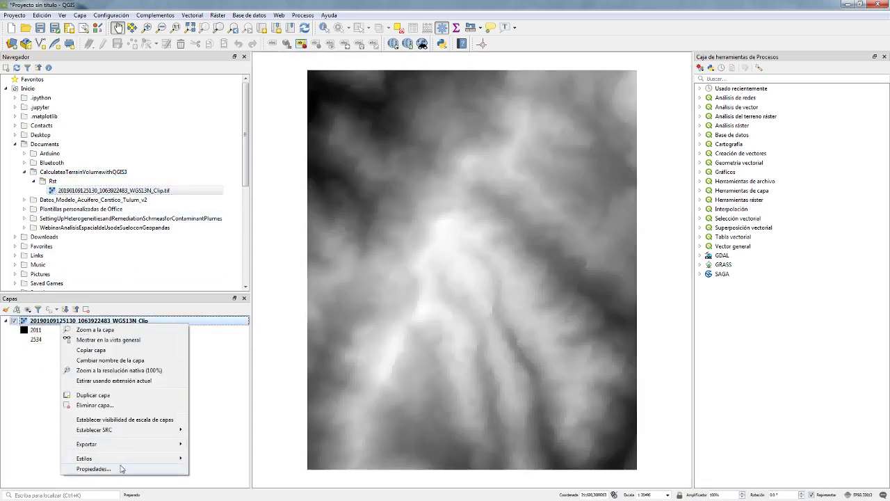
click(115, 470)
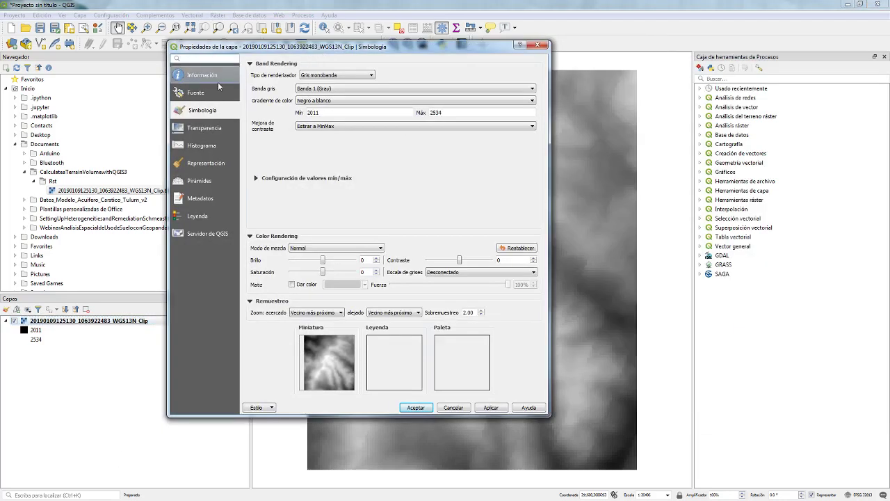
click(212, 77)
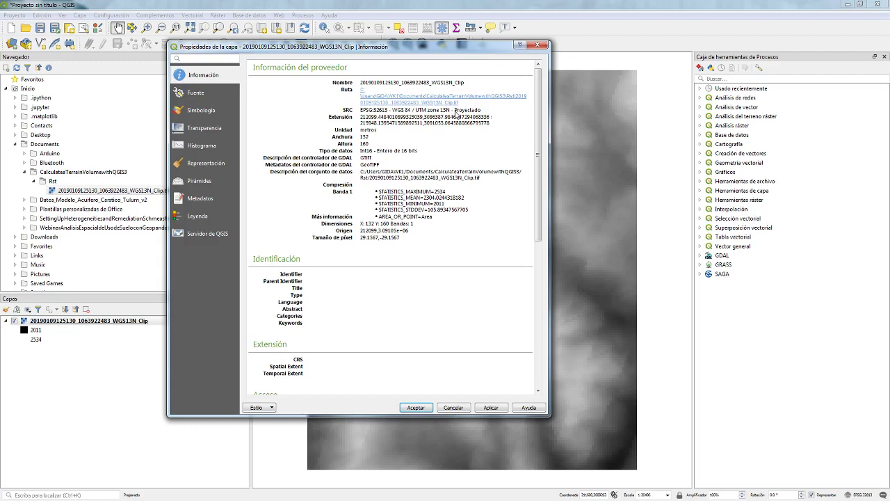
click(538, 44)
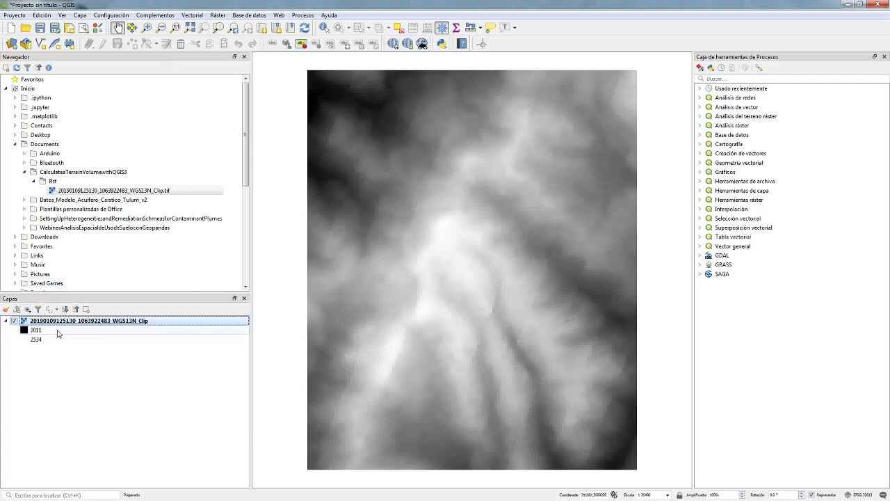
Render the DEM as single-band pseudocolor, shading 2011 red to 2534 blue
right_click(95, 327)
click(132, 468)
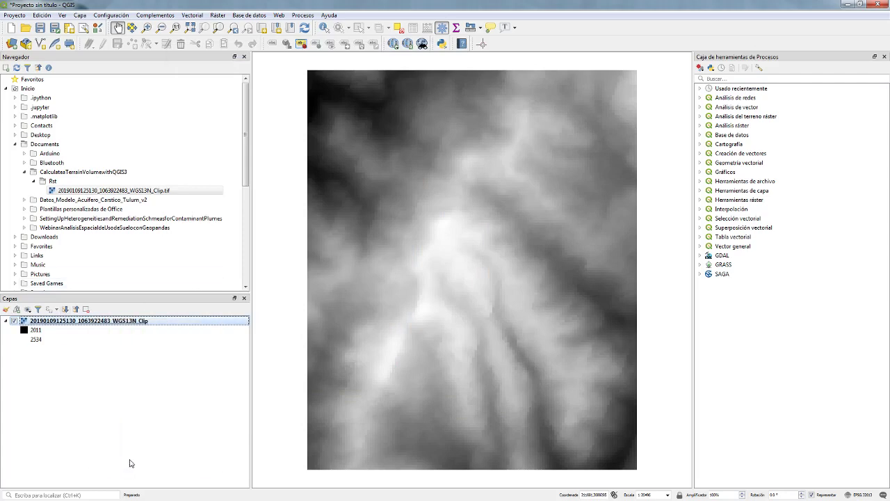
click(203, 125)
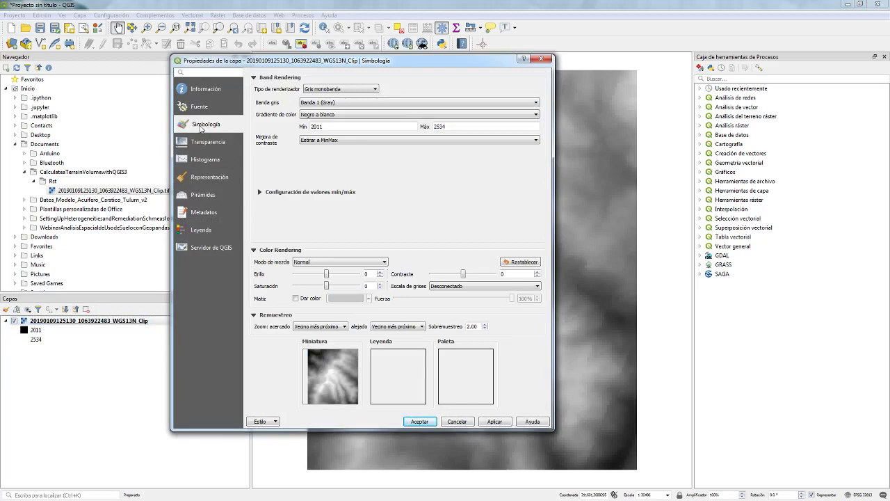
click(374, 88)
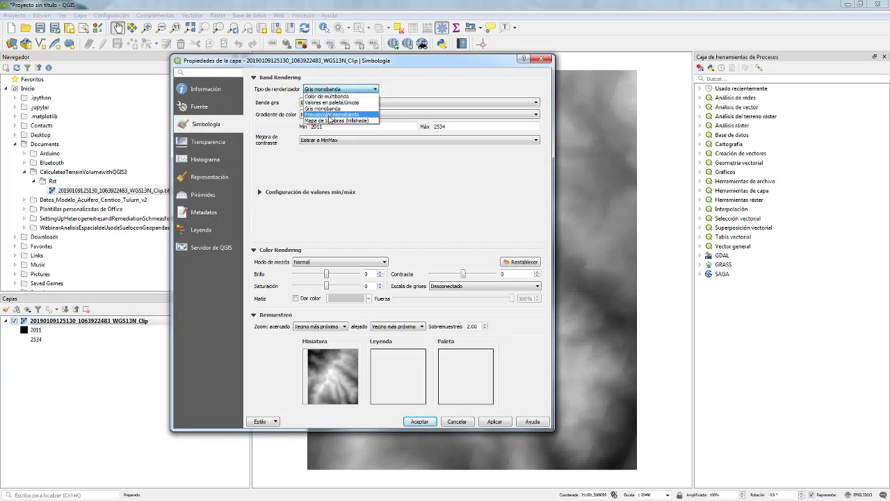
click(329, 115)
click(479, 420)
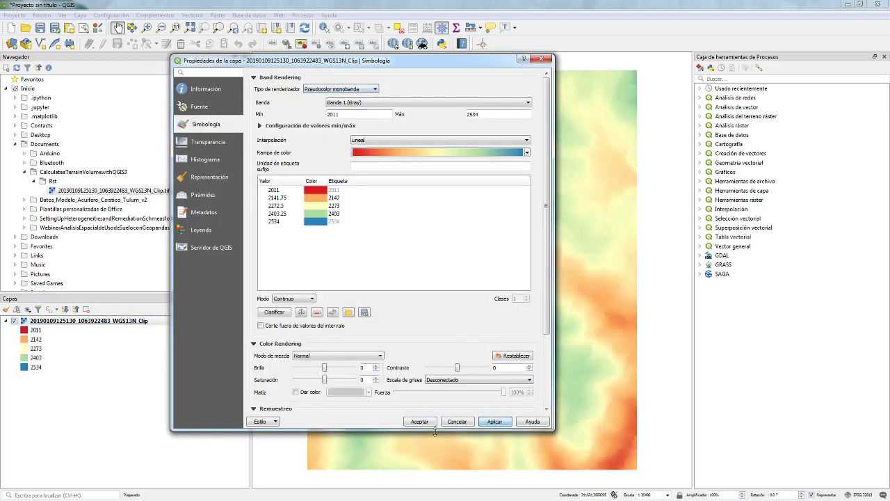
click(423, 422)
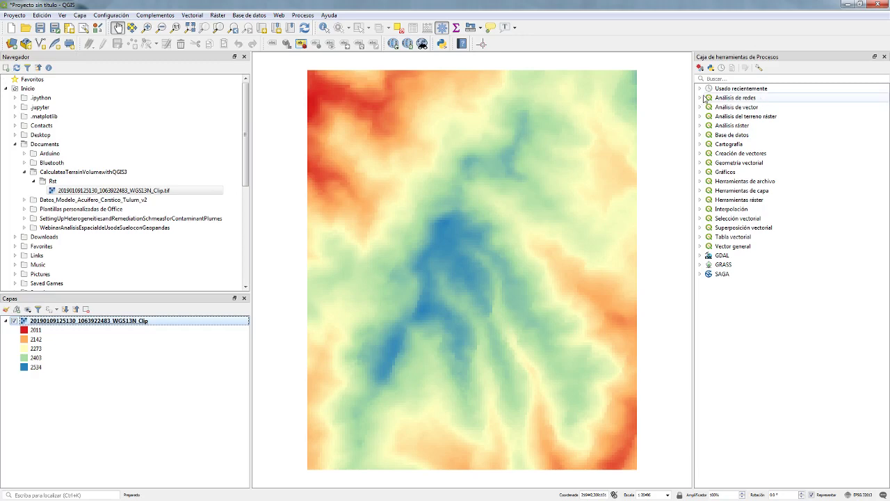
Show the Processing Toolbox panel
click(735, 78)
click(303, 14)
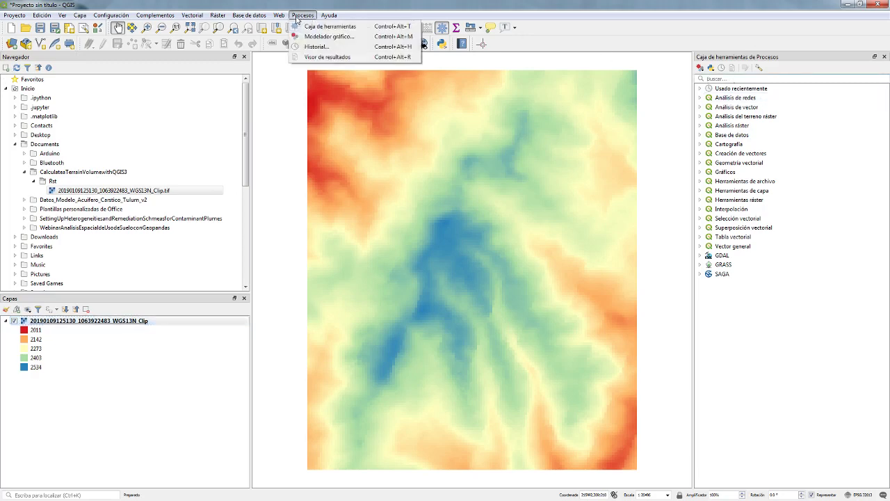
click(299, 26)
click(302, 15)
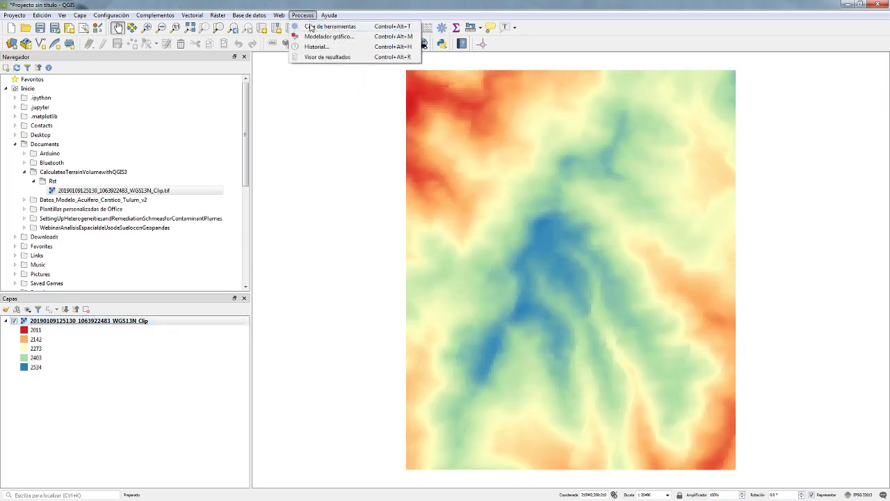
click(324, 26)
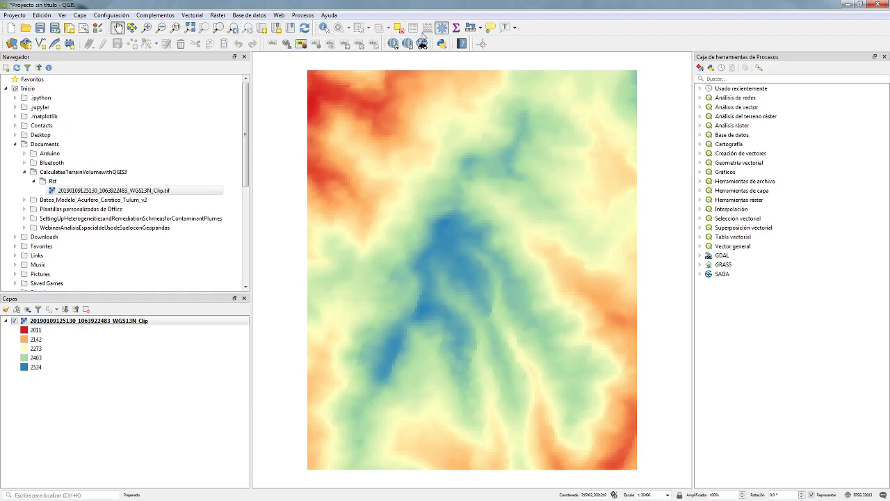
Search 'contou' and open the GDAL Curvas de nivel contour tool
click(737, 79)
text(contou)
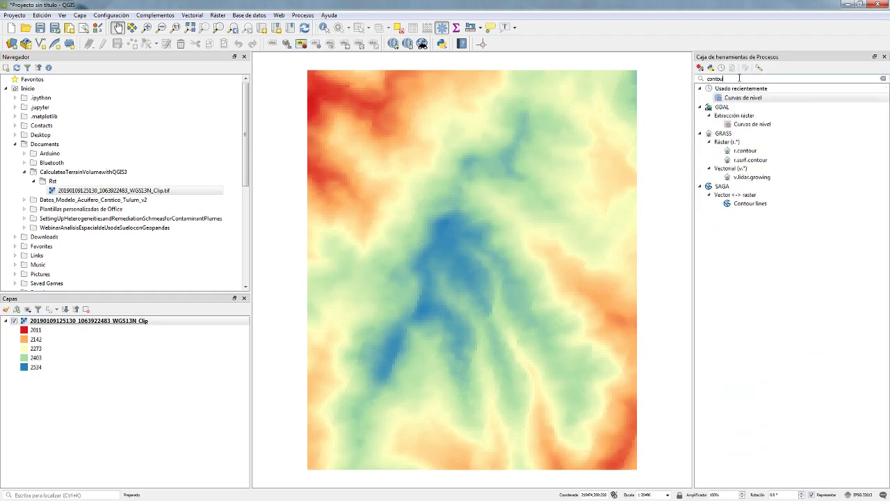
click(743, 97)
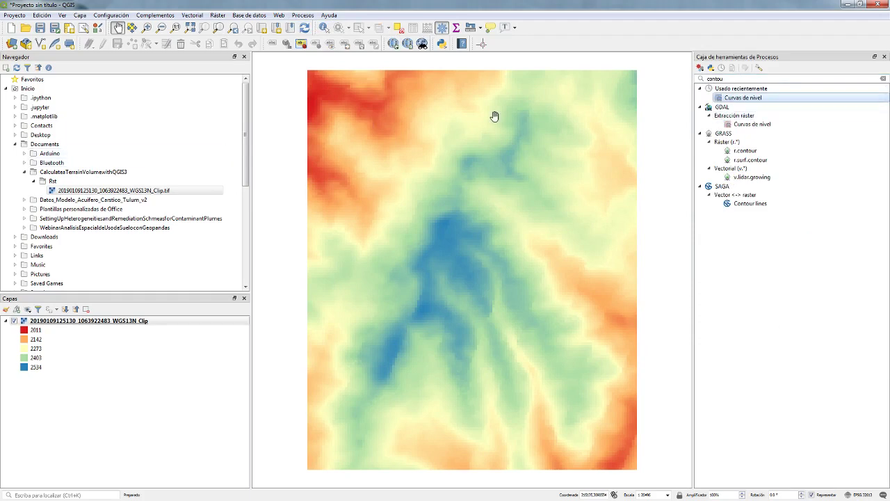
double_click(743, 97)
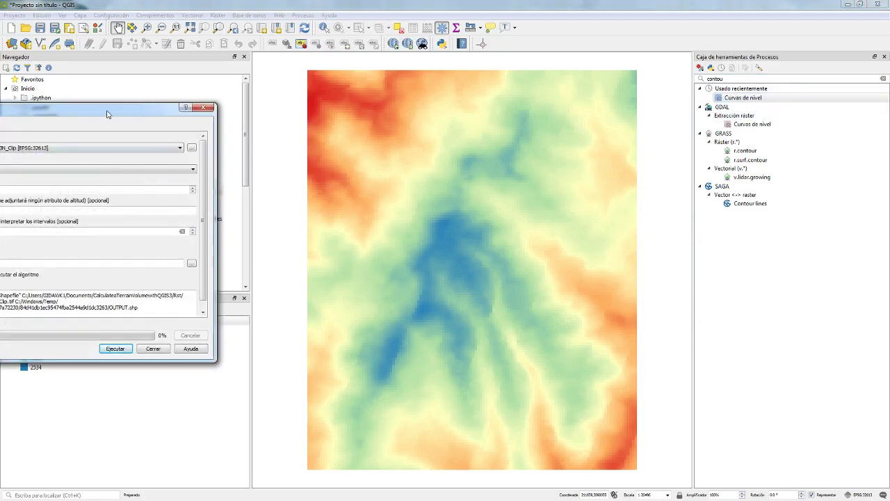
drag(108, 114, 547, 109)
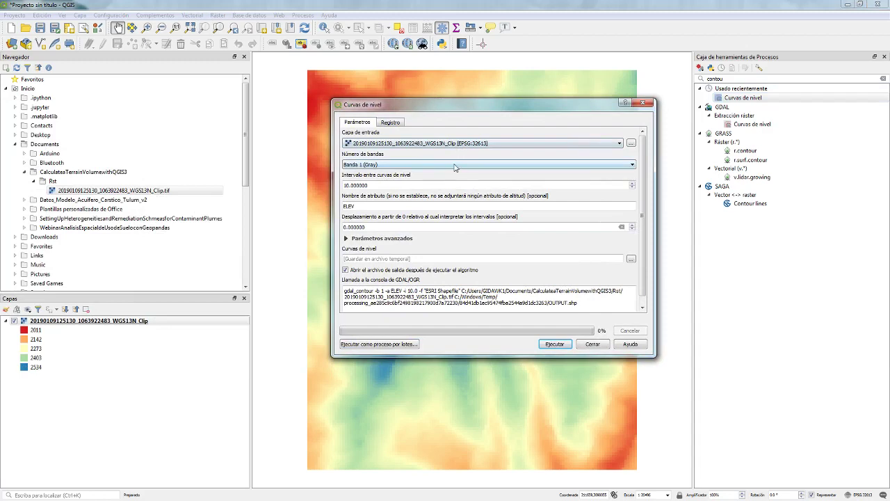
Change the contour interval from 10 to 50 and generate the contour layer
click(343, 185)
key(Delete)
text(5)
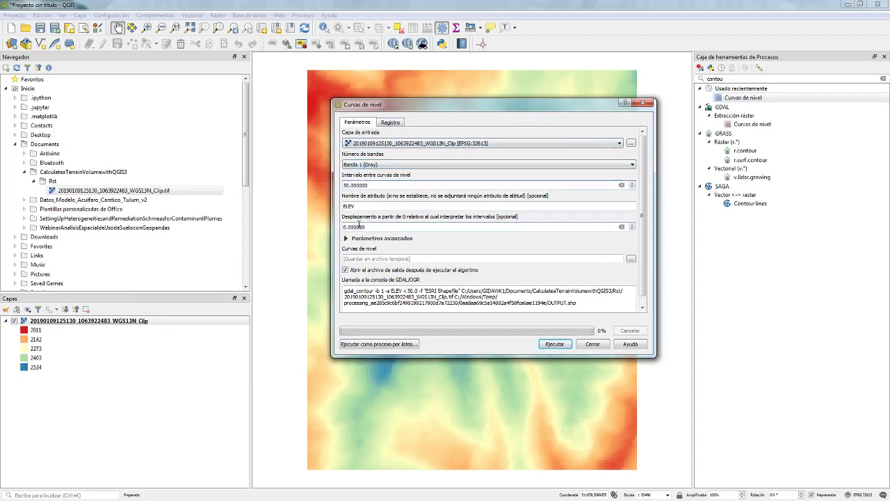
click(554, 343)
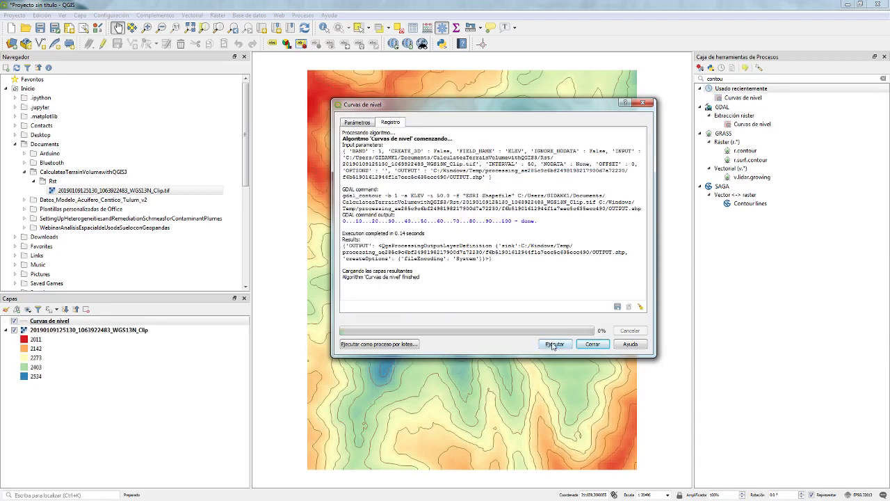
click(643, 104)
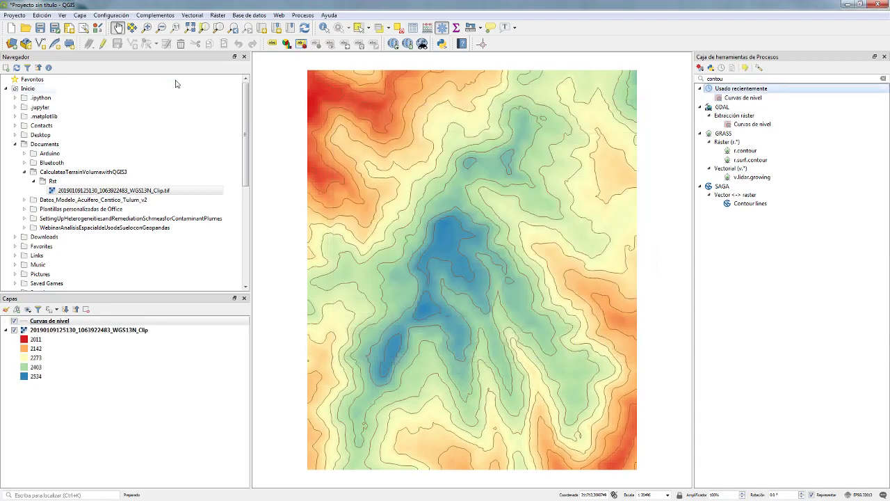
Turn on single labels for the contour layer using the ELEV field
click(271, 45)
click(781, 82)
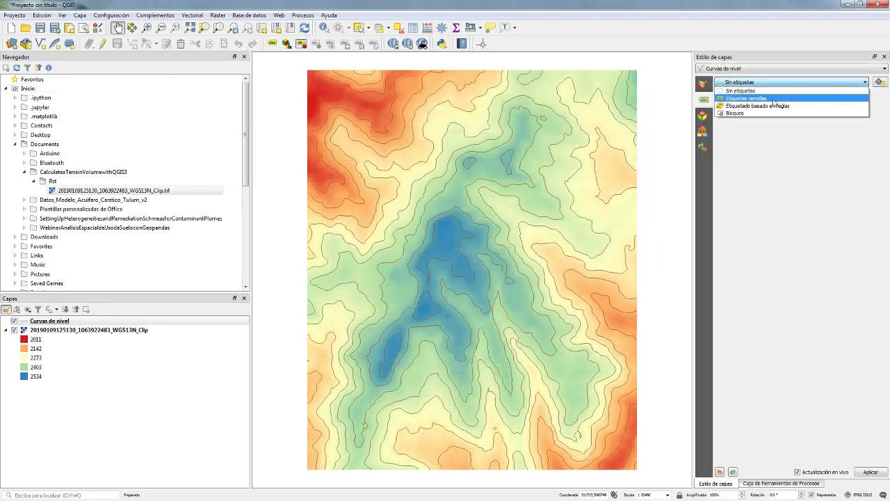
click(773, 98)
click(870, 96)
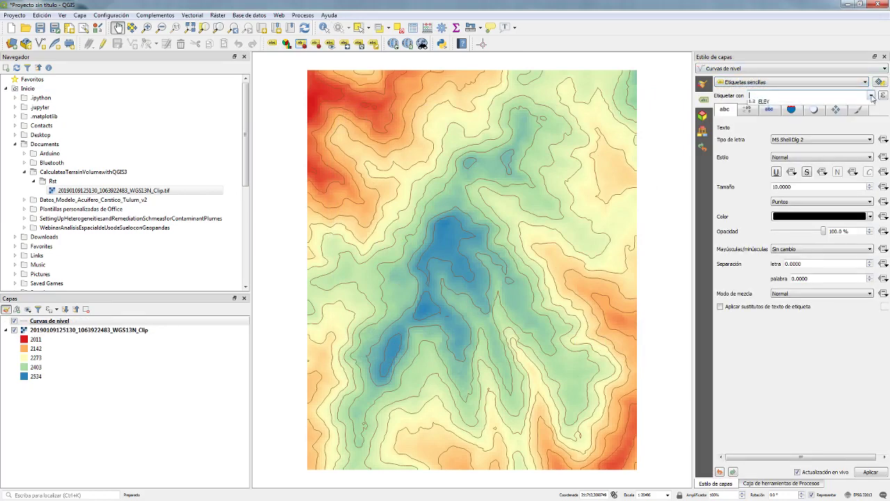
click(754, 114)
Draw a white text buffer around the contour labels
click(764, 111)
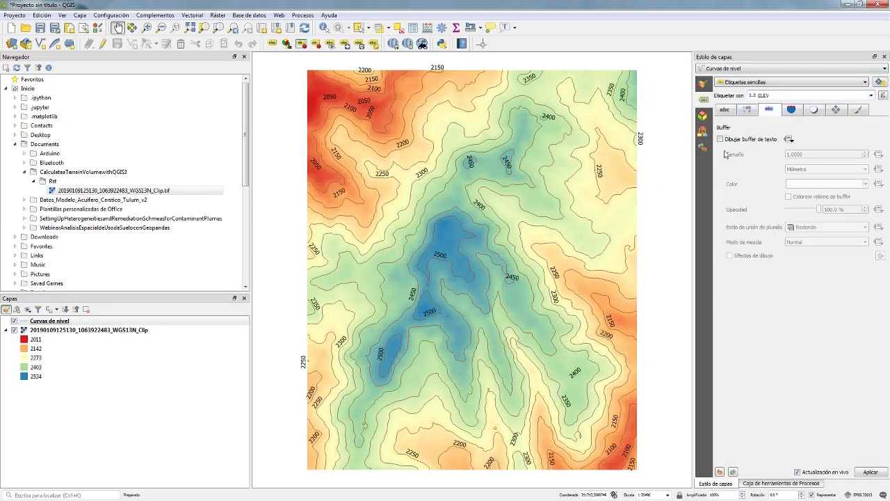
click(720, 140)
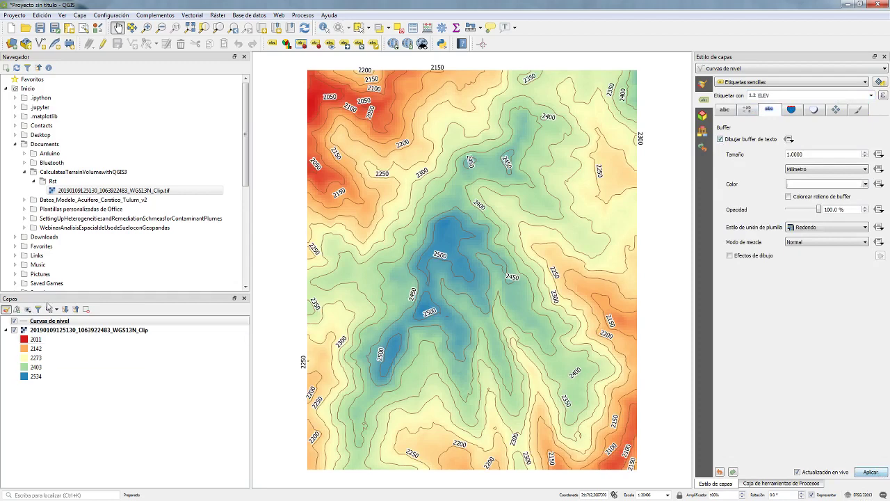
click(884, 57)
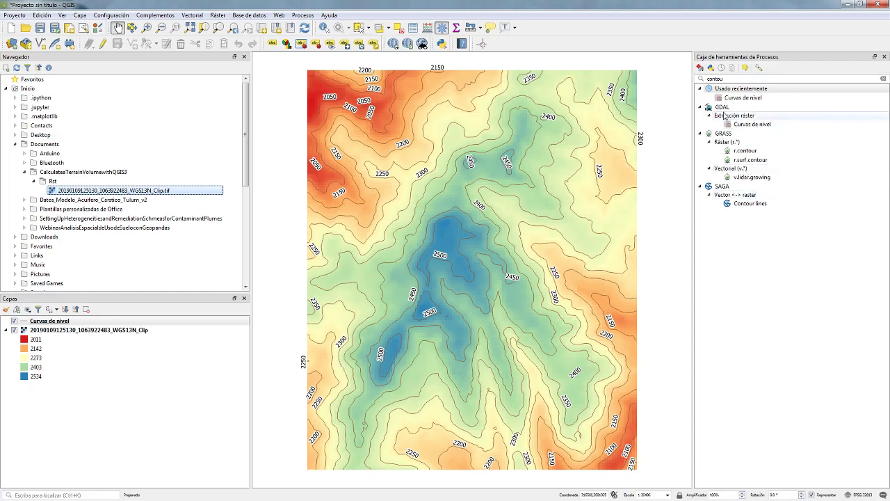
Search 'raster volume' and open the SAGA Raster volume tool
double_click(741, 80)
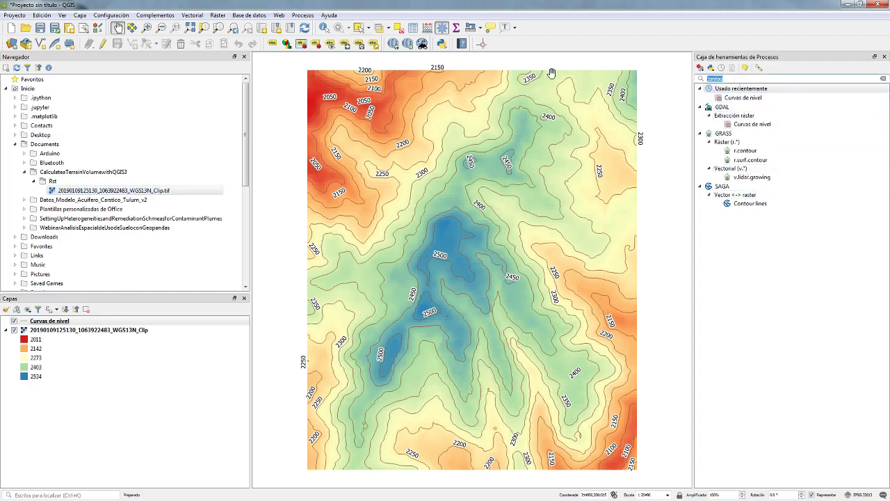
text(raster)
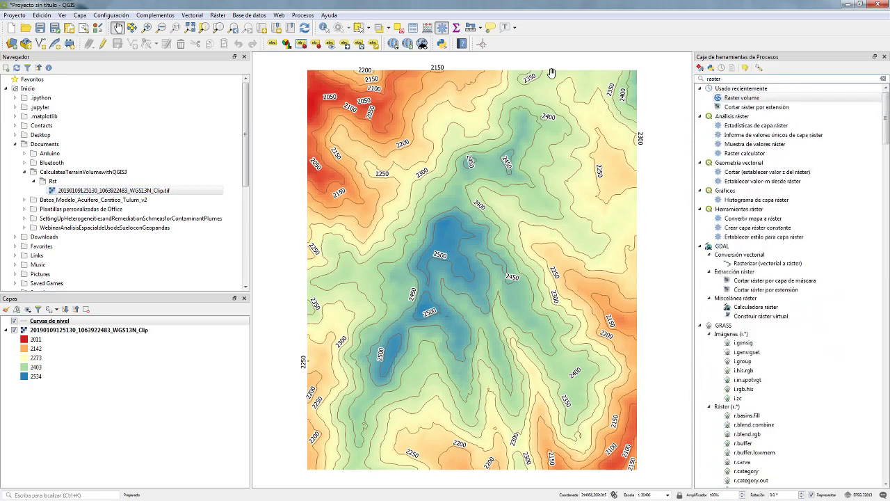
text( volumn)
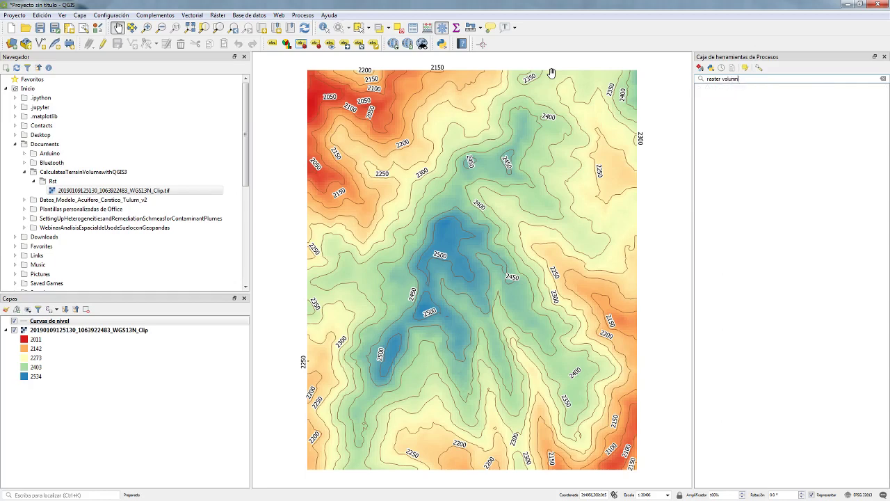
key(BackSpace)
text(e)
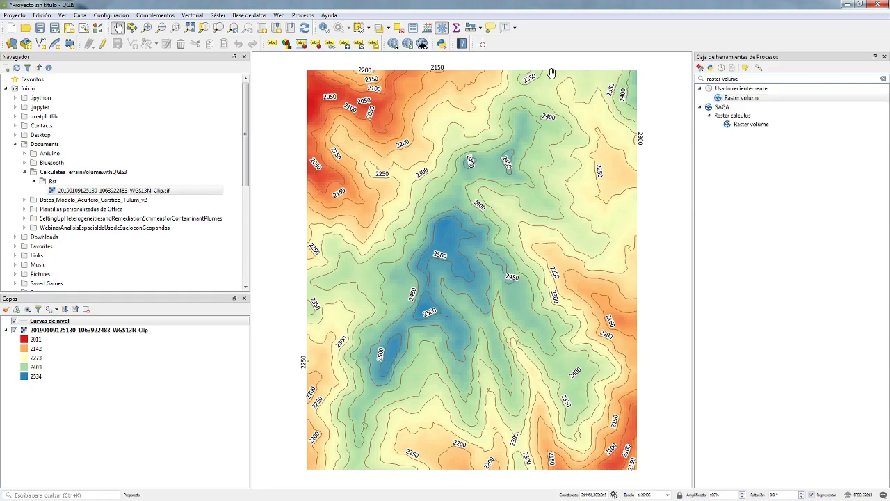
double_click(737, 129)
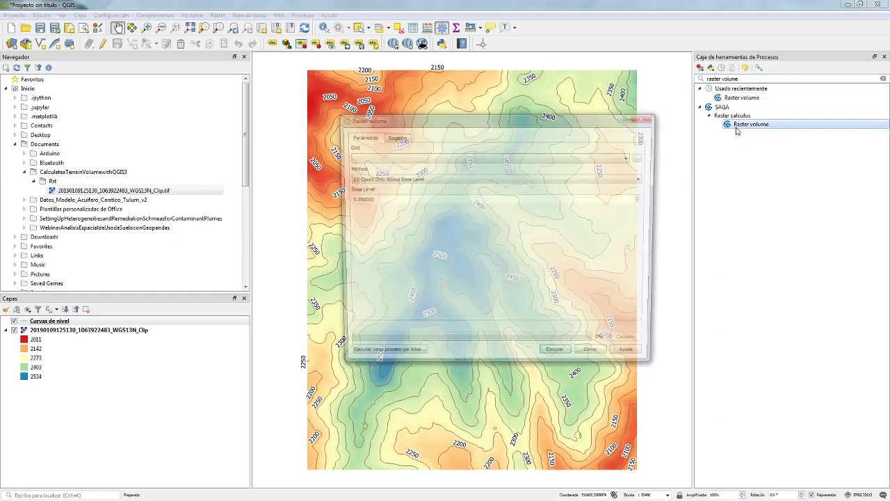
Choose the clipped DEM as the Raster volume input grid
drag(514, 122, 656, 117)
click(612, 155)
click(606, 168)
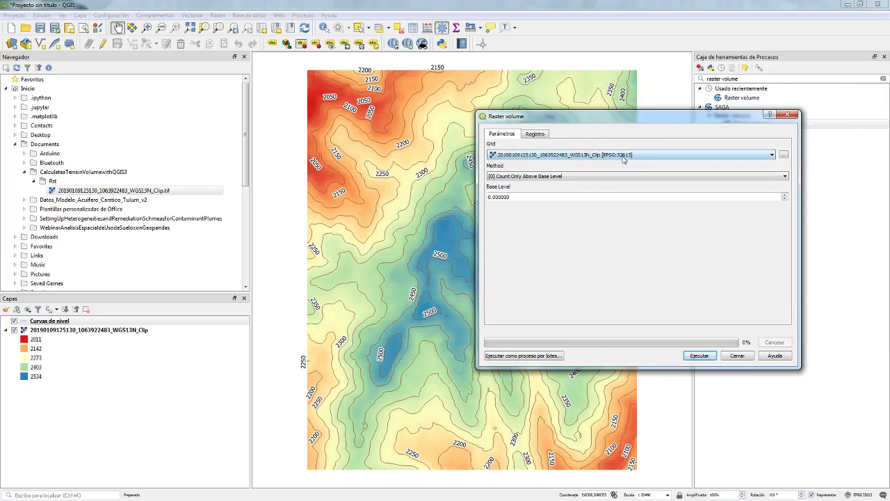
Run Raster volume with Count Only Above Base Level at 2400 and view the logged volume
click(539, 176)
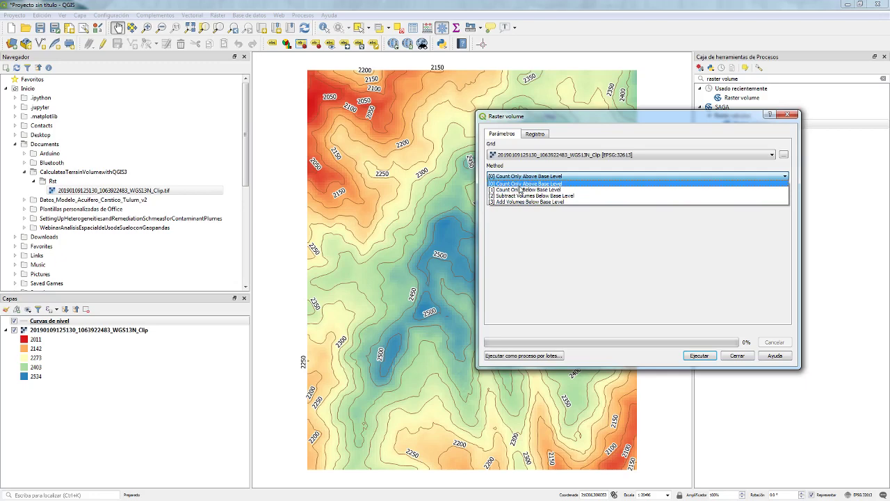
click(520, 186)
click(495, 197)
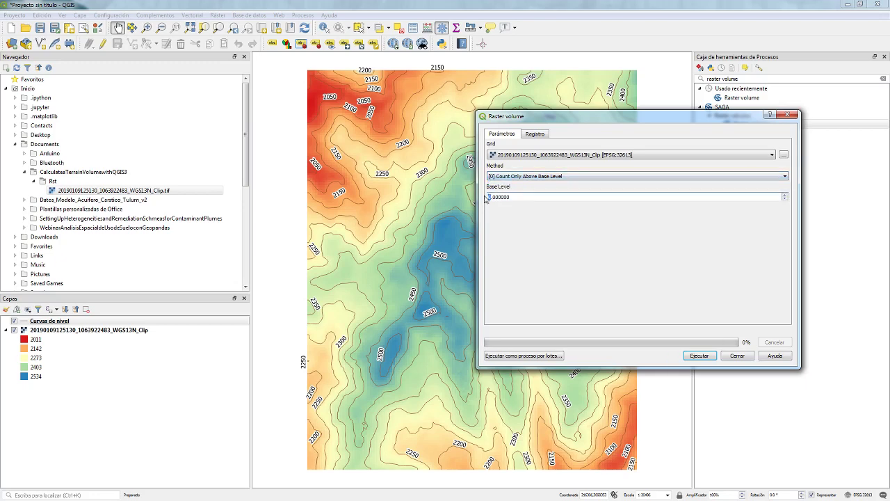
key(Delete)
text(2400)
click(699, 355)
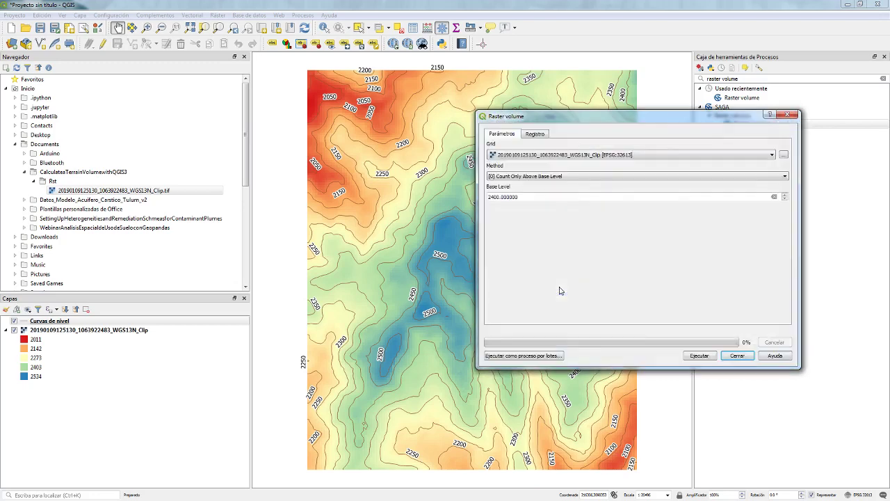
click(535, 134)
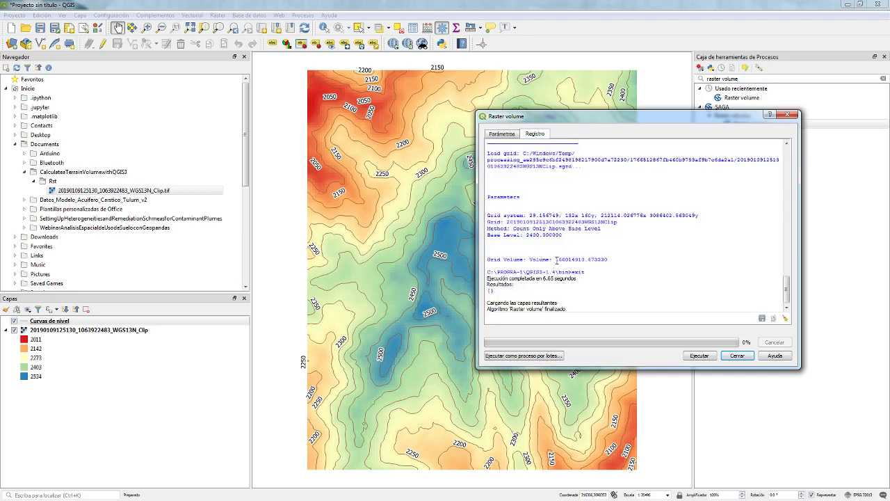
drag(556, 260, 607, 260)
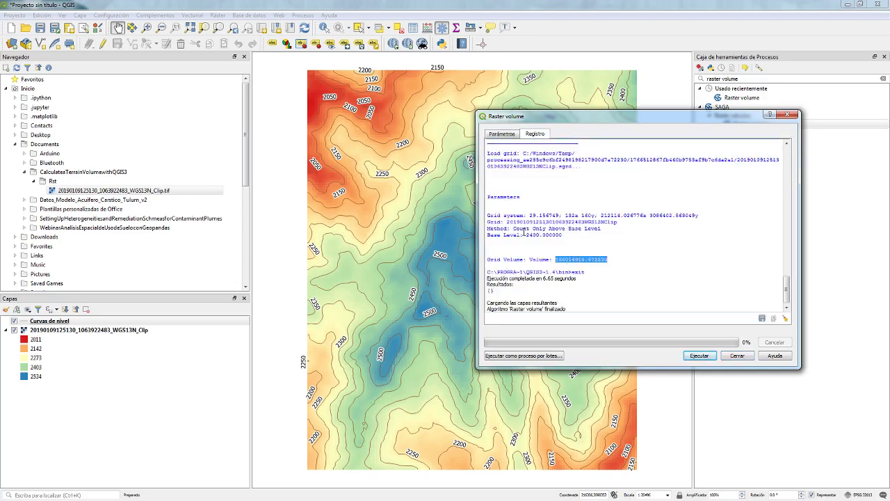
drag(526, 235, 569, 235)
drag(513, 229, 599, 229)
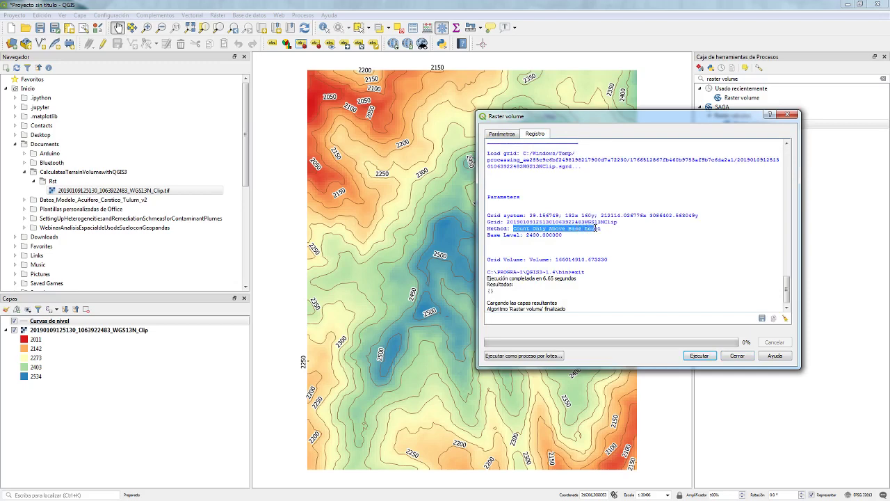
scroll(599, 258, up, 6)
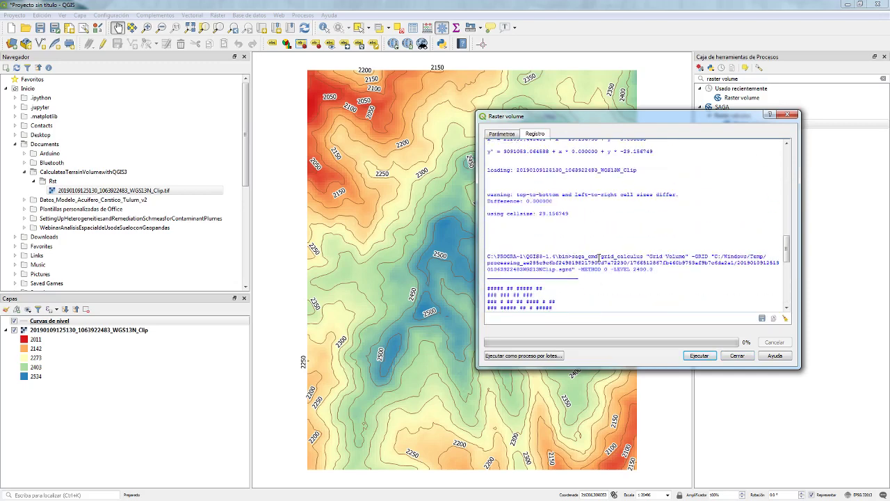
scroll(600, 258, up, 8)
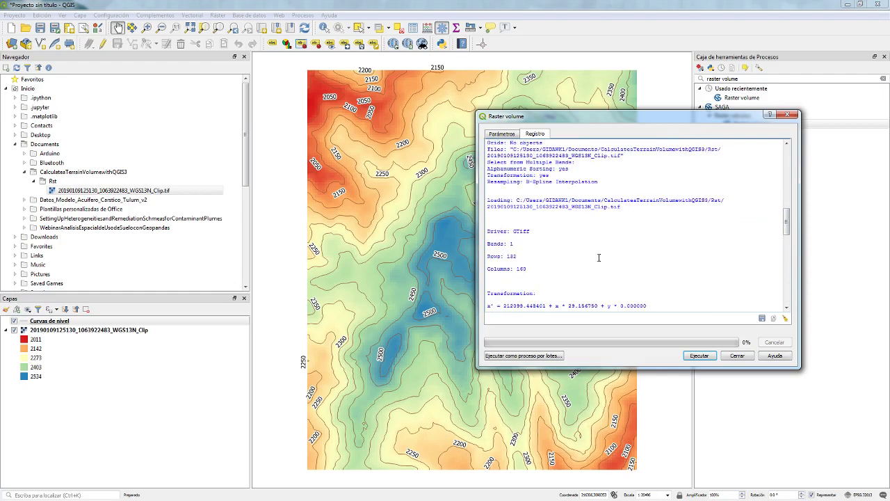
scroll(598, 254, up, 7)
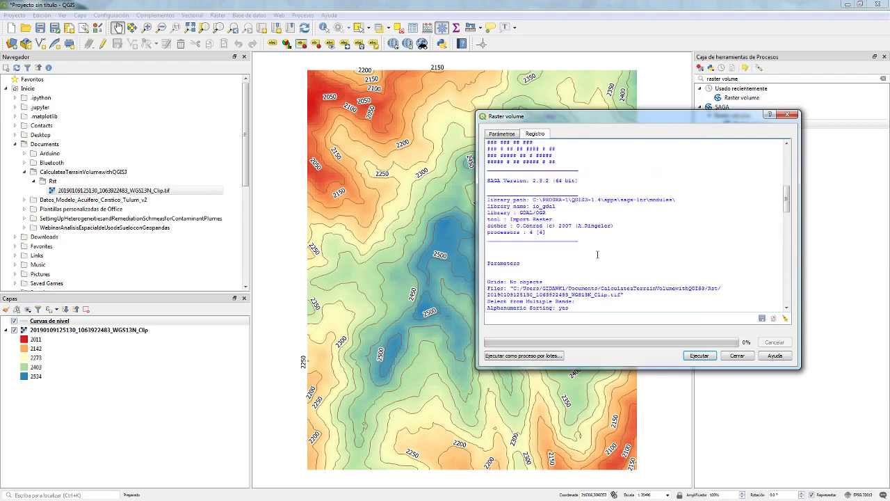
scroll(597, 255, up, 8)
scroll(598, 254, down, 14)
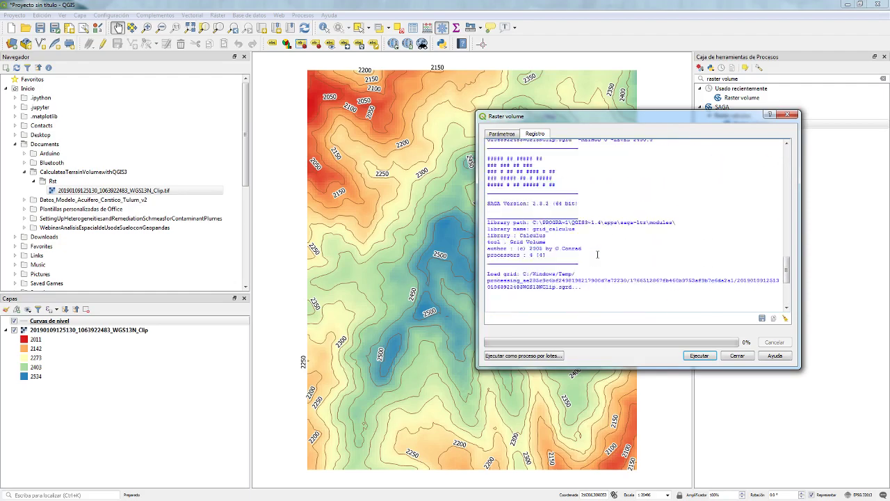
scroll(598, 255, down, 6)
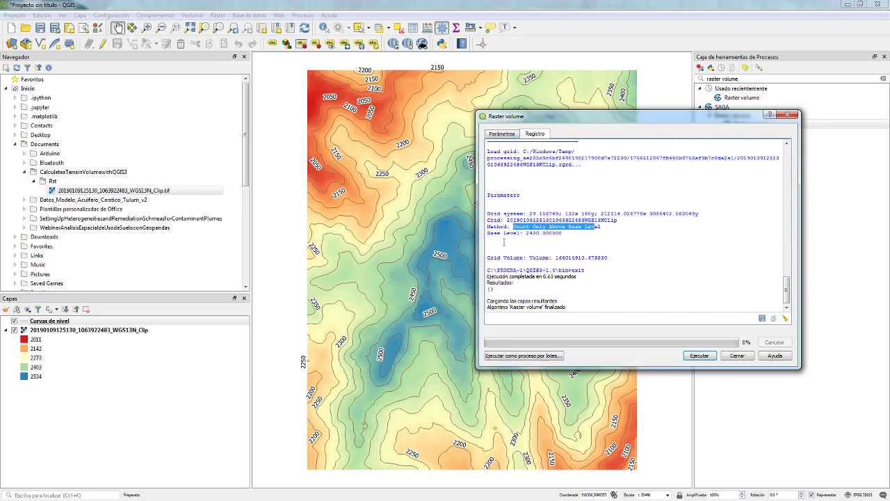
drag(555, 257, 586, 255)
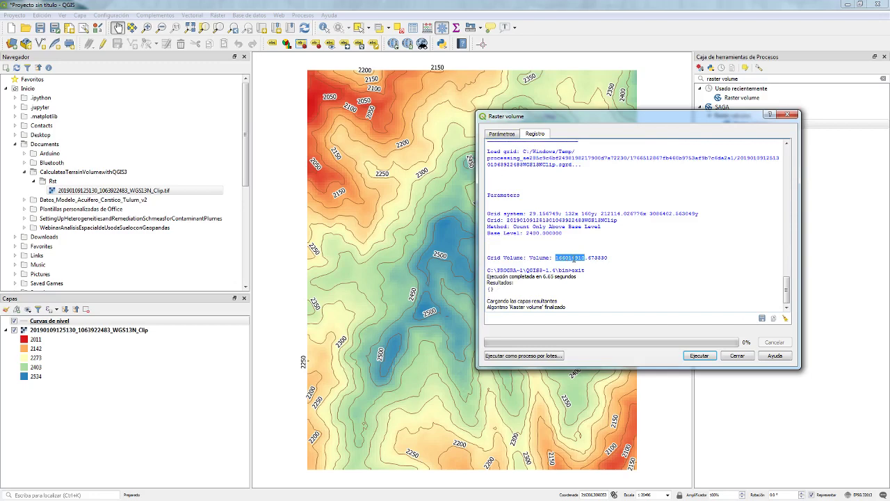
click(576, 258)
drag(568, 258, 555, 258)
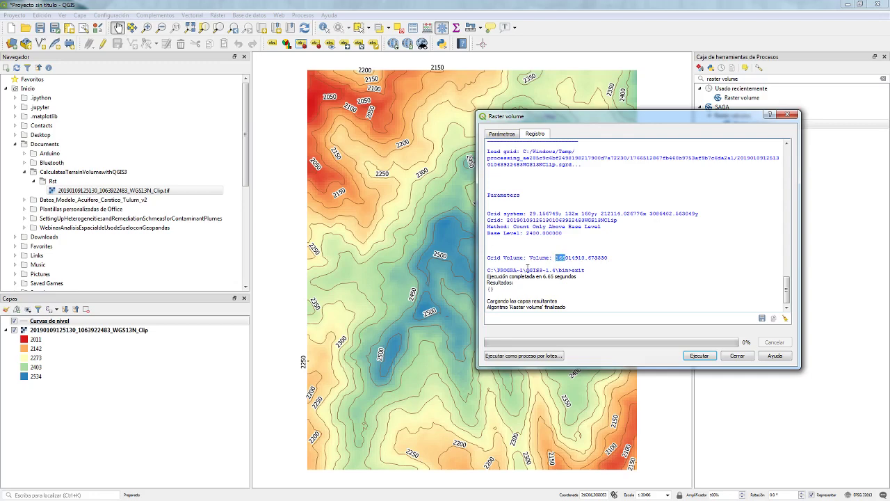